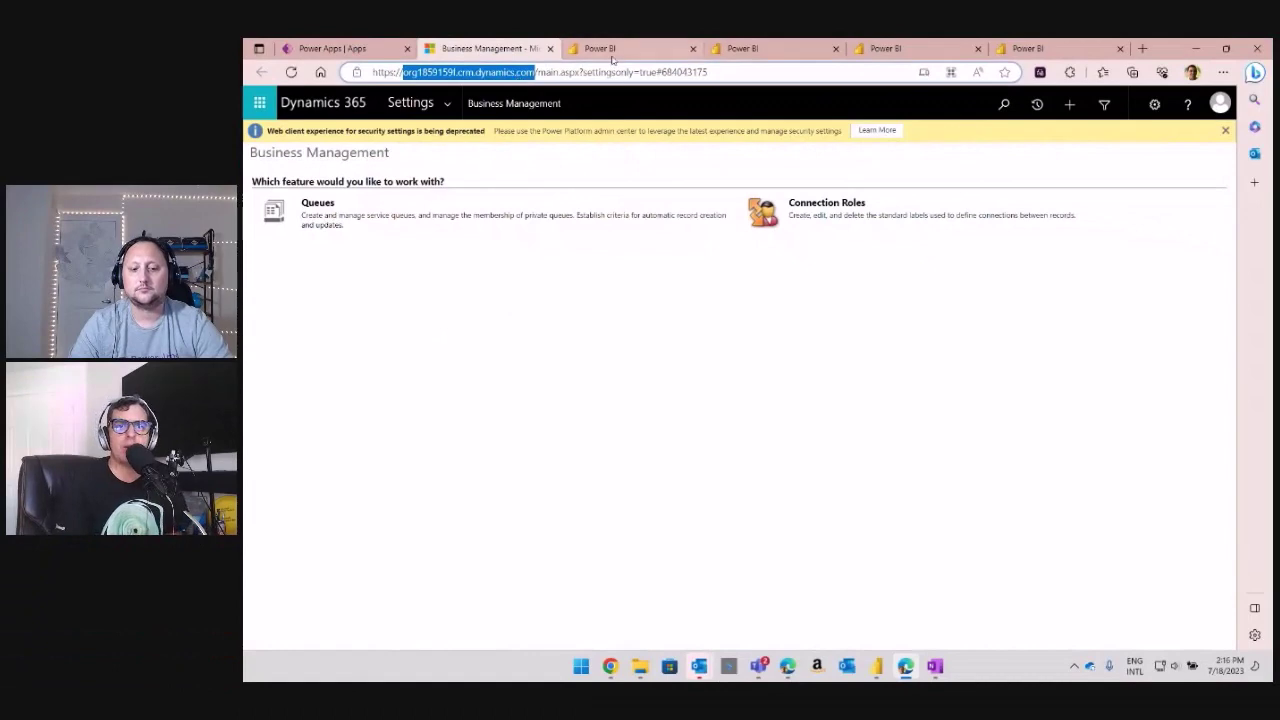
Step: Create a new Power BI dataflow in the Power Mates workspace, declining the offer to build a datamart instead
{"action": "left_click", "coordinate": [606, 50]}
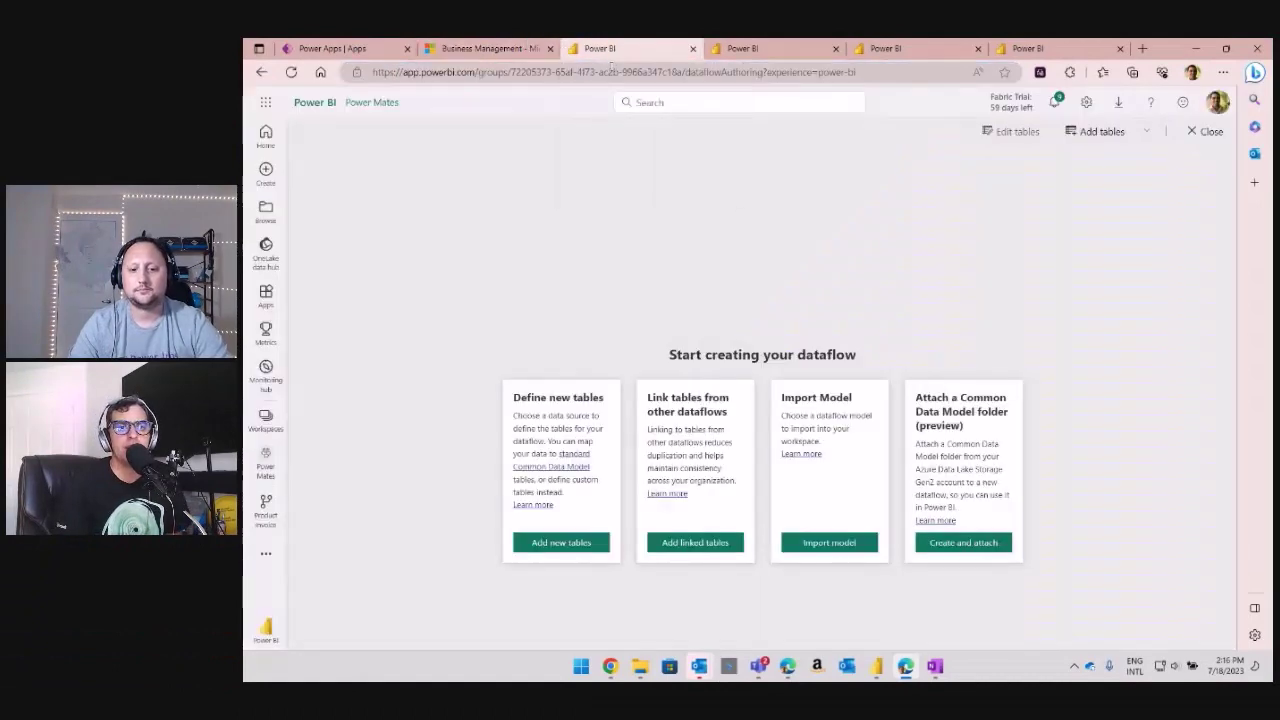
{"action": "left_click", "coordinate": [266, 467]}
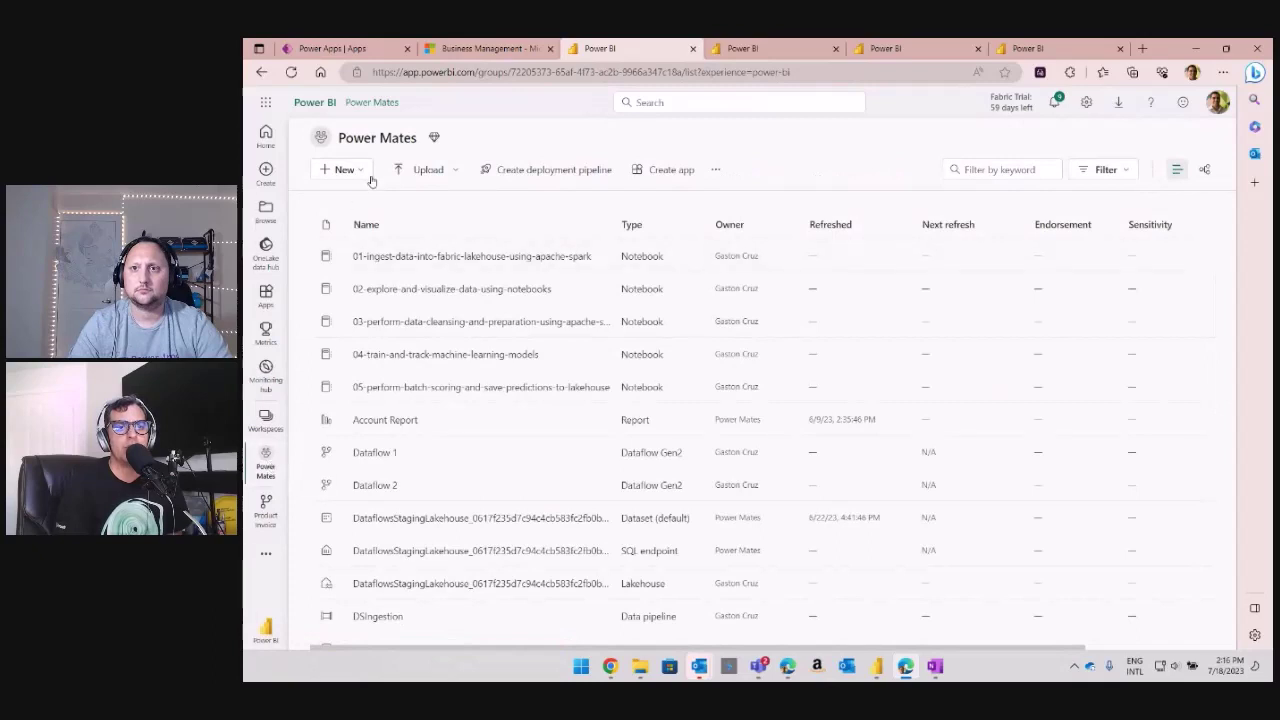
{"action": "left_click", "coordinate": [341, 169]}
{"action": "left_click", "coordinate": [350, 404]}
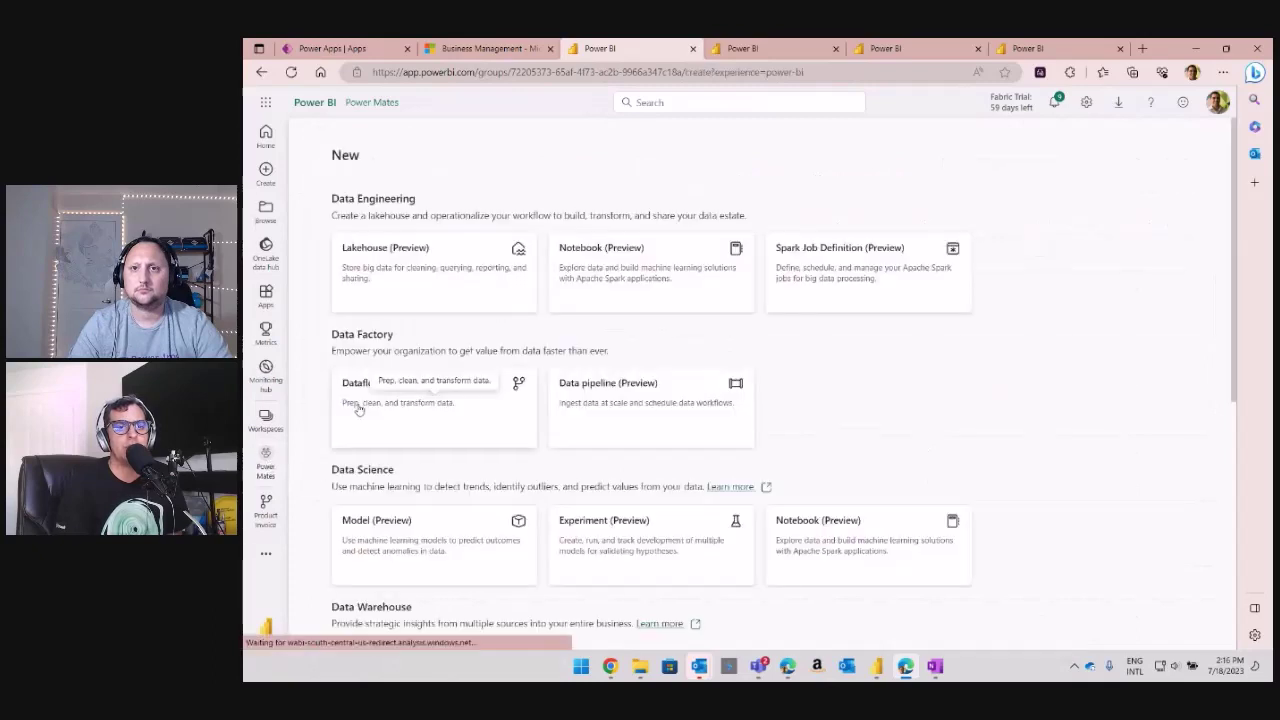
{"action": "scroll", "coordinate": [665, 432], "scroll_direction": "down", "scroll_amount": 3}
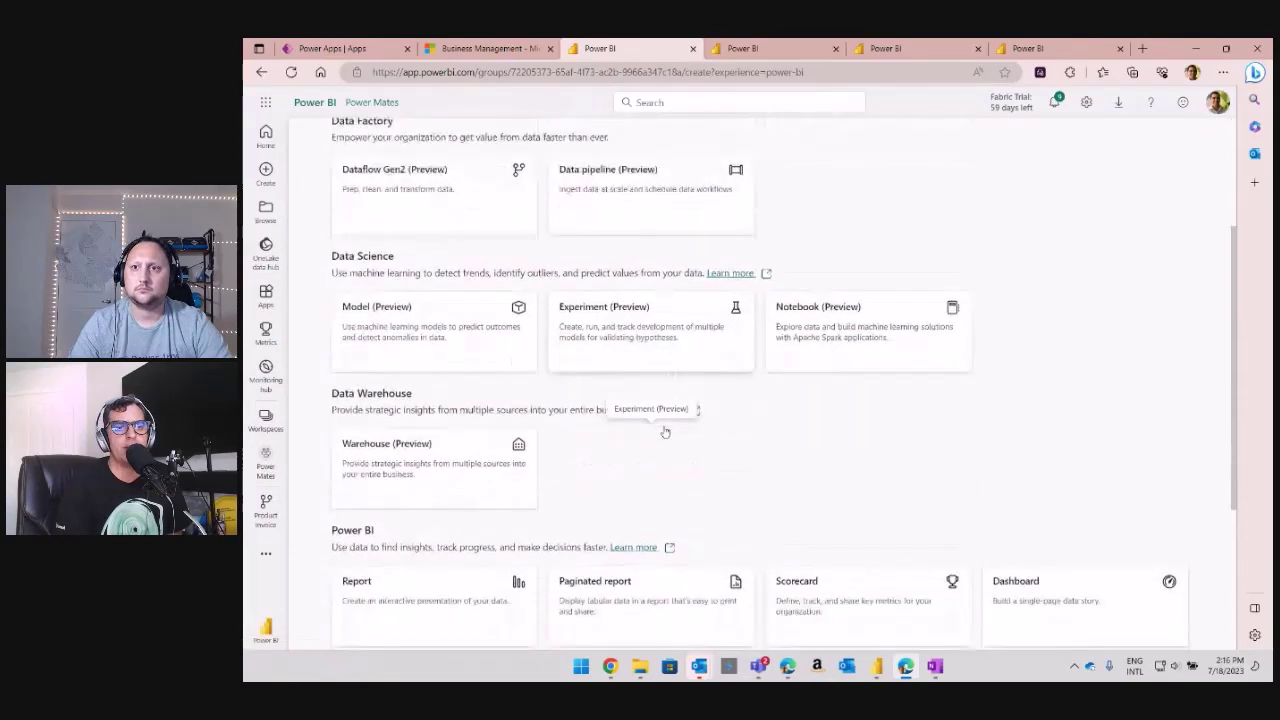
{"action": "scroll", "coordinate": [665, 432], "scroll_direction": "down", "scroll_amount": 1}
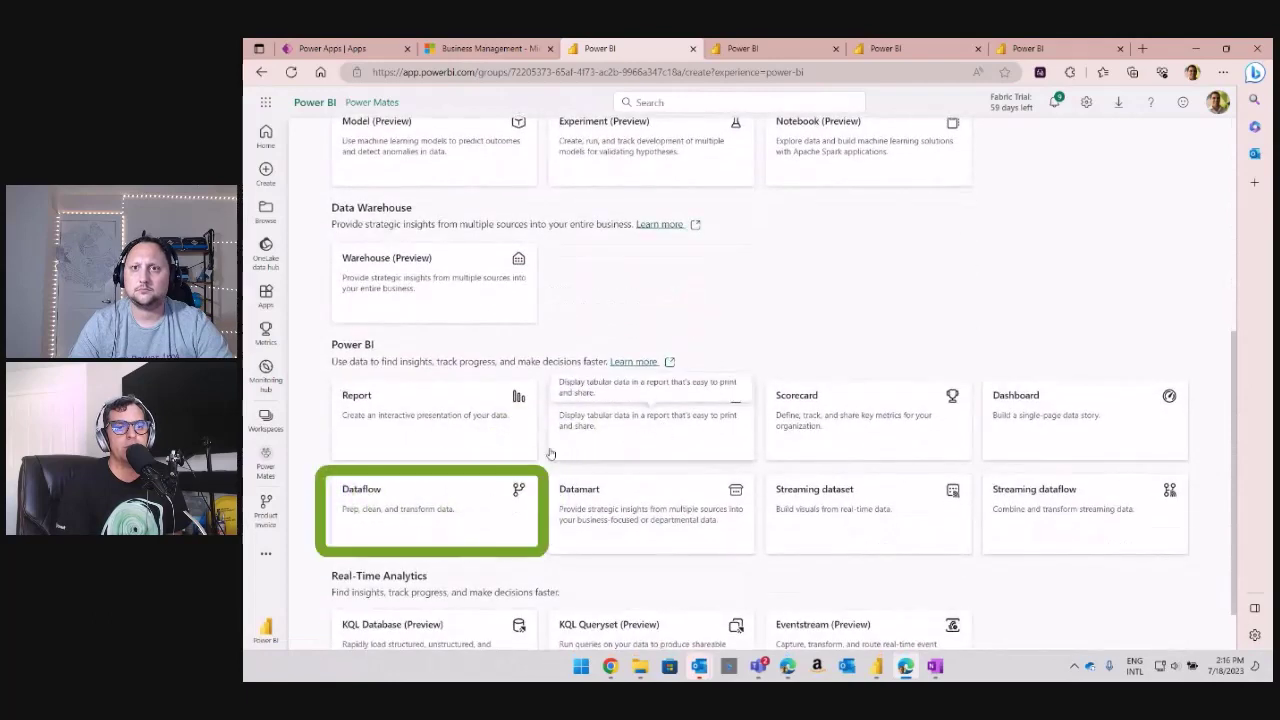
{"action": "left_click", "coordinate": [405, 523]}
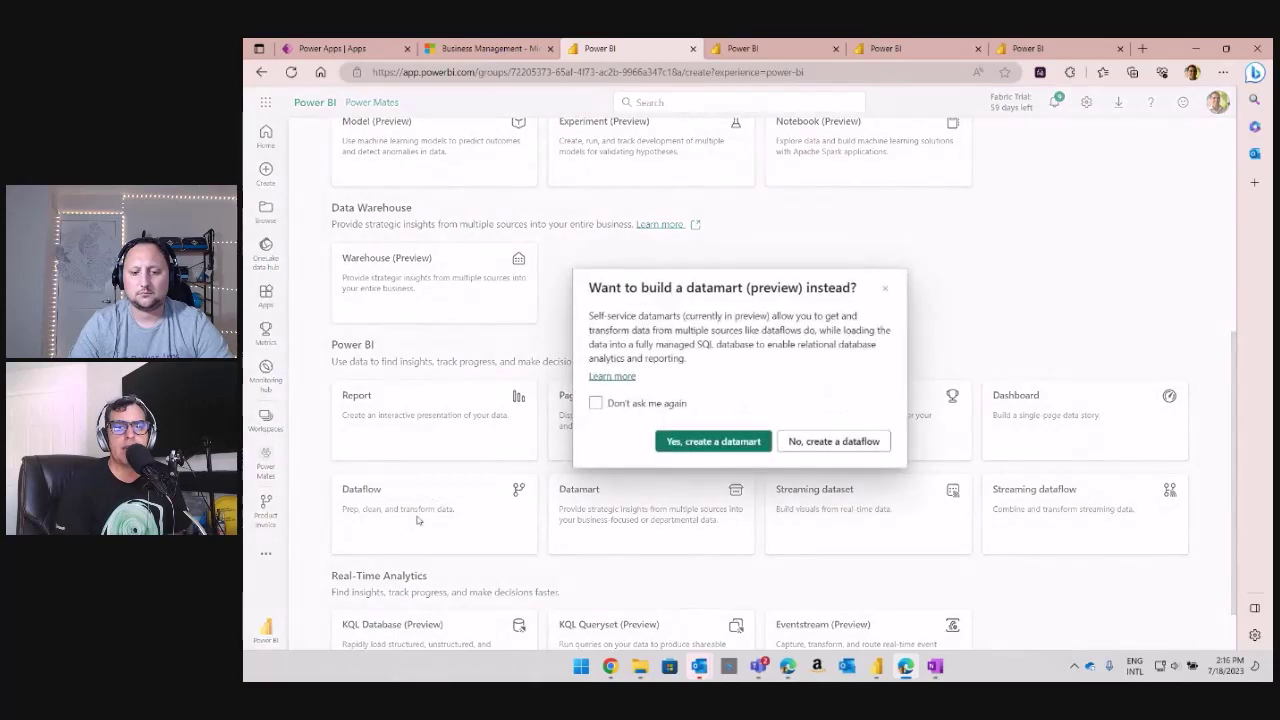
{"action": "left_click", "coordinate": [805, 441]}
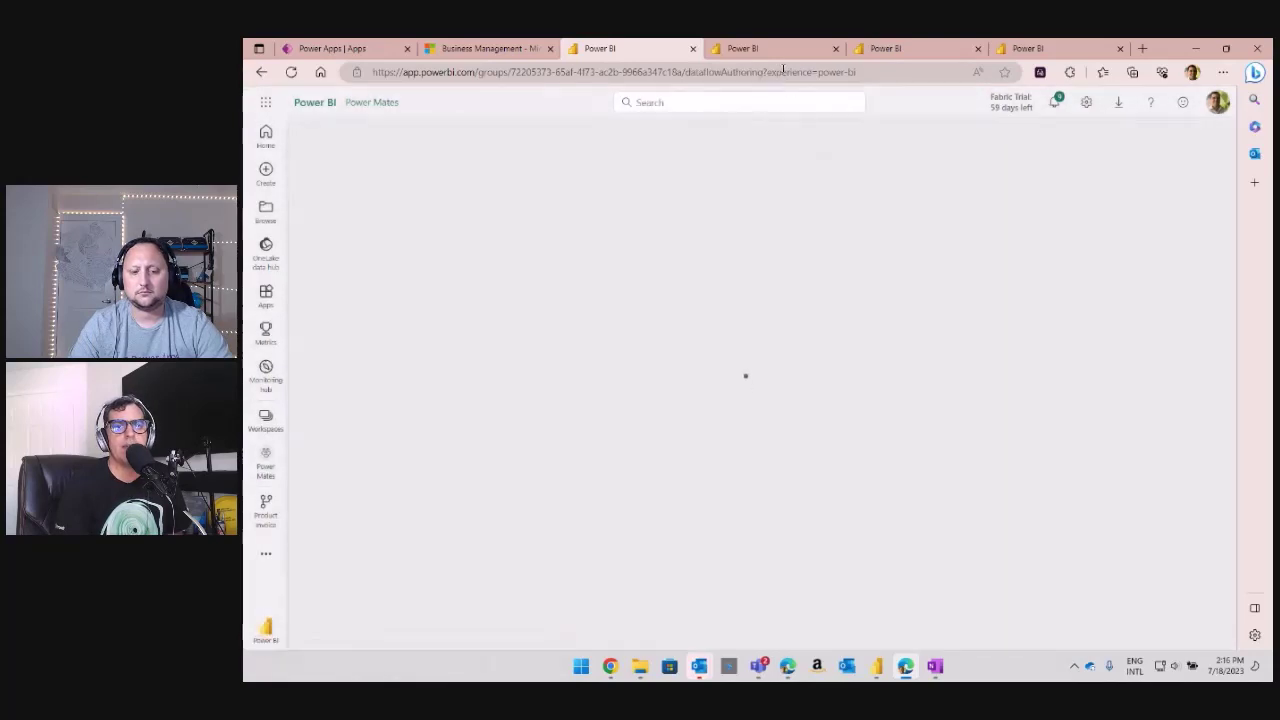
Step: Define new tables with Dataverse as the data source and show the prepared connection settings for org1859159f.crm.dynamics.com
{"action": "left_click", "coordinate": [776, 53]}
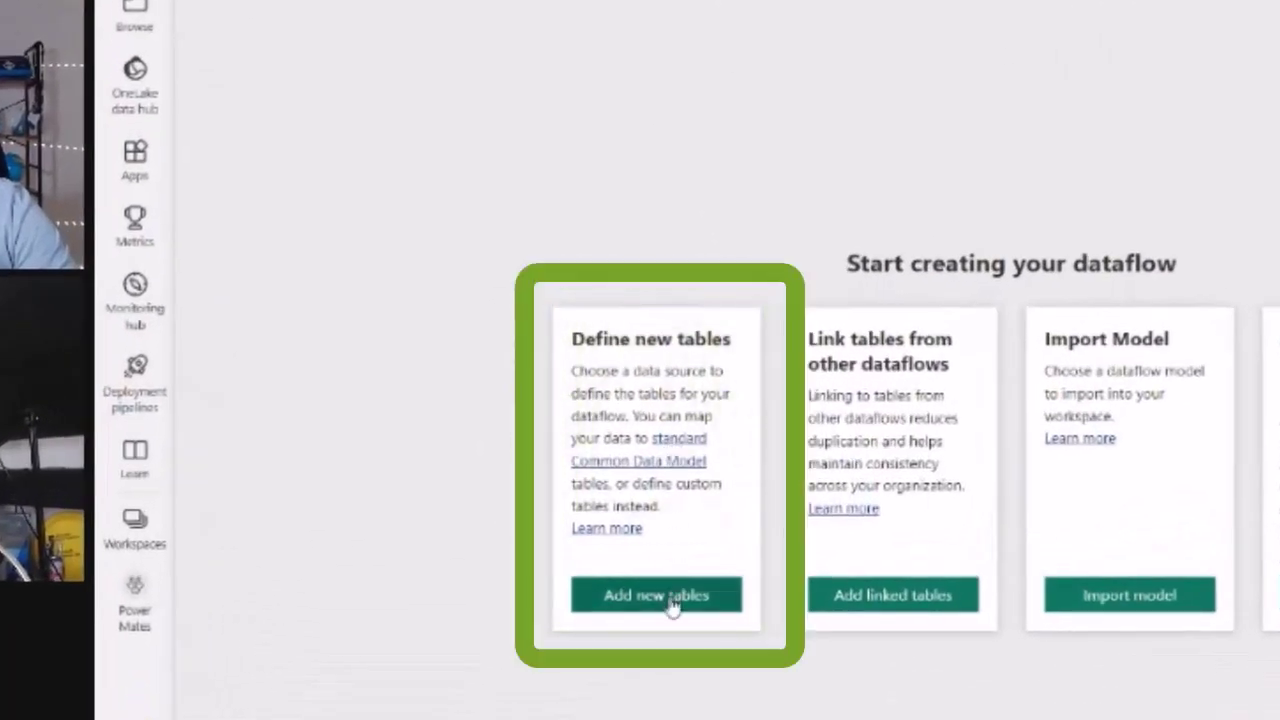
{"action": "left_click", "coordinate": [642, 606]}
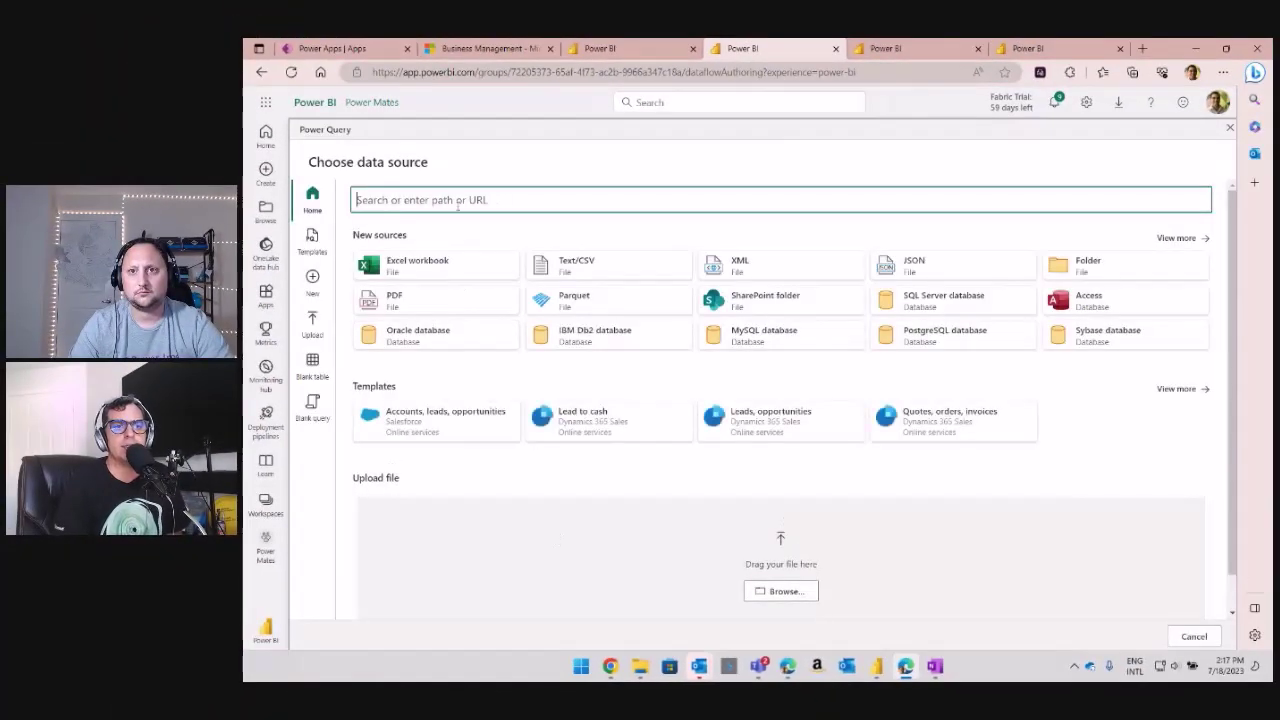
{"action": "type", "text": "data"}
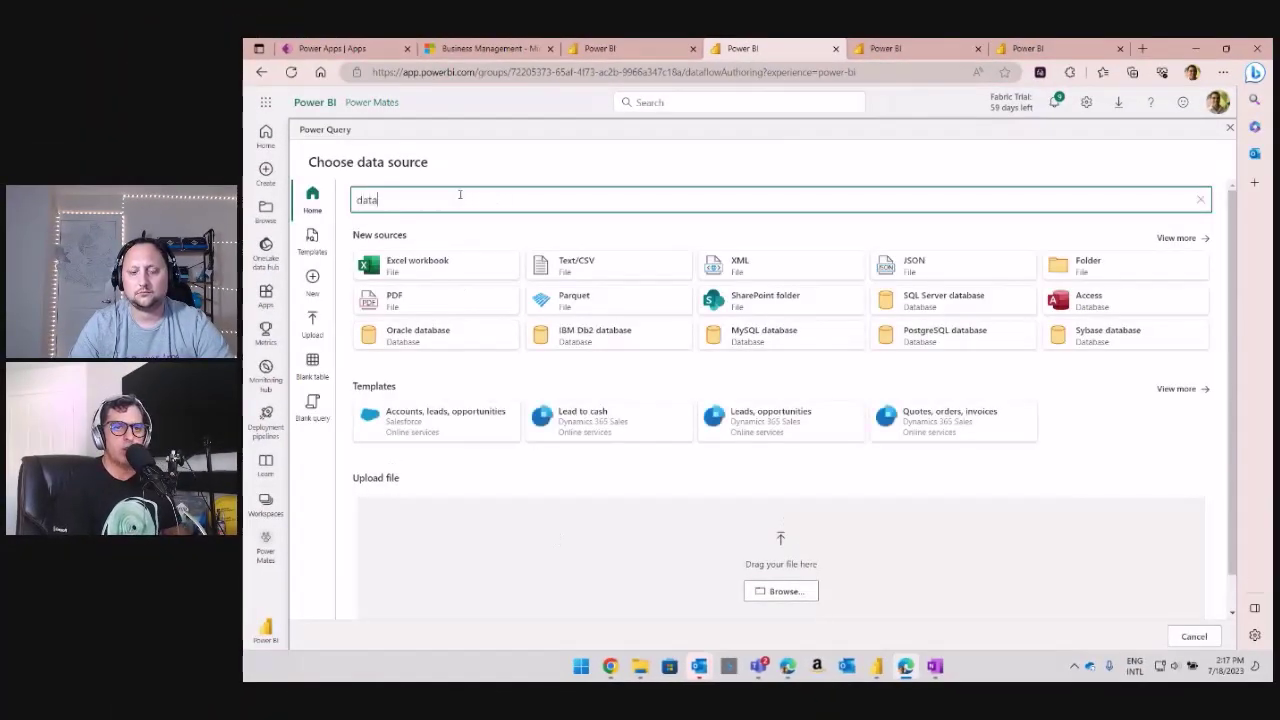
{"action": "type", "text": "verse"}
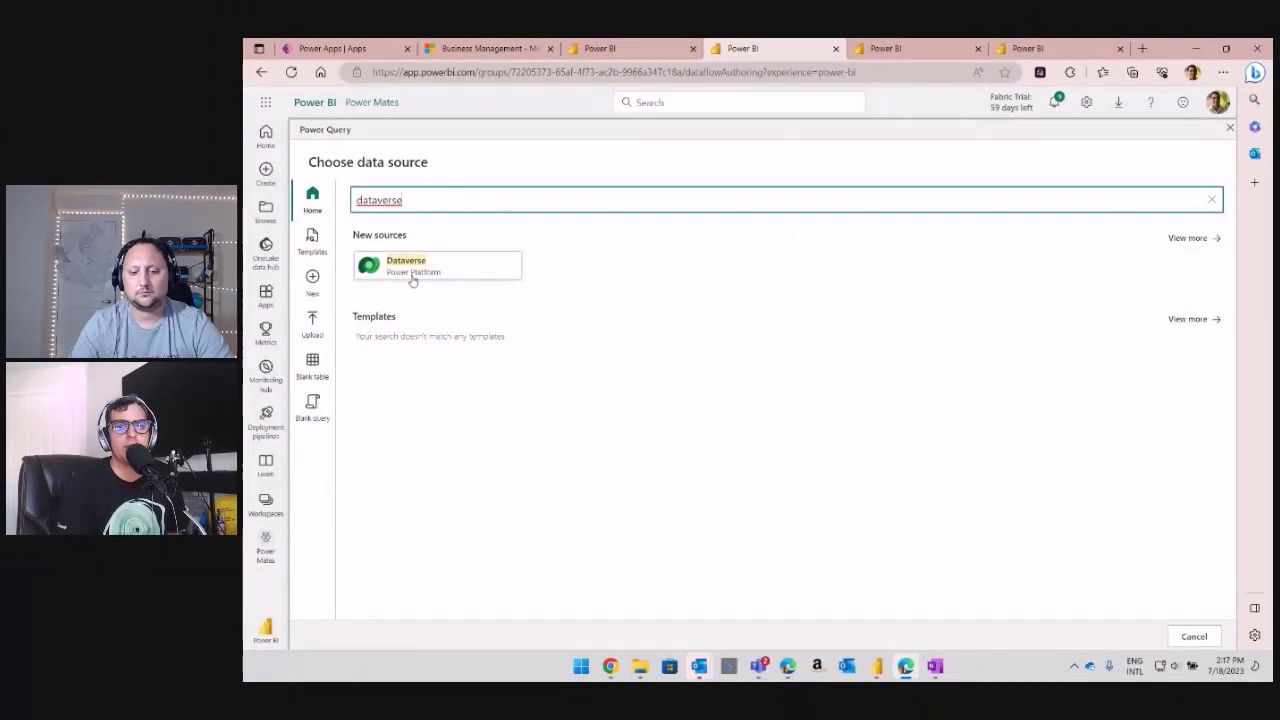
{"action": "left_click", "coordinate": [412, 281]}
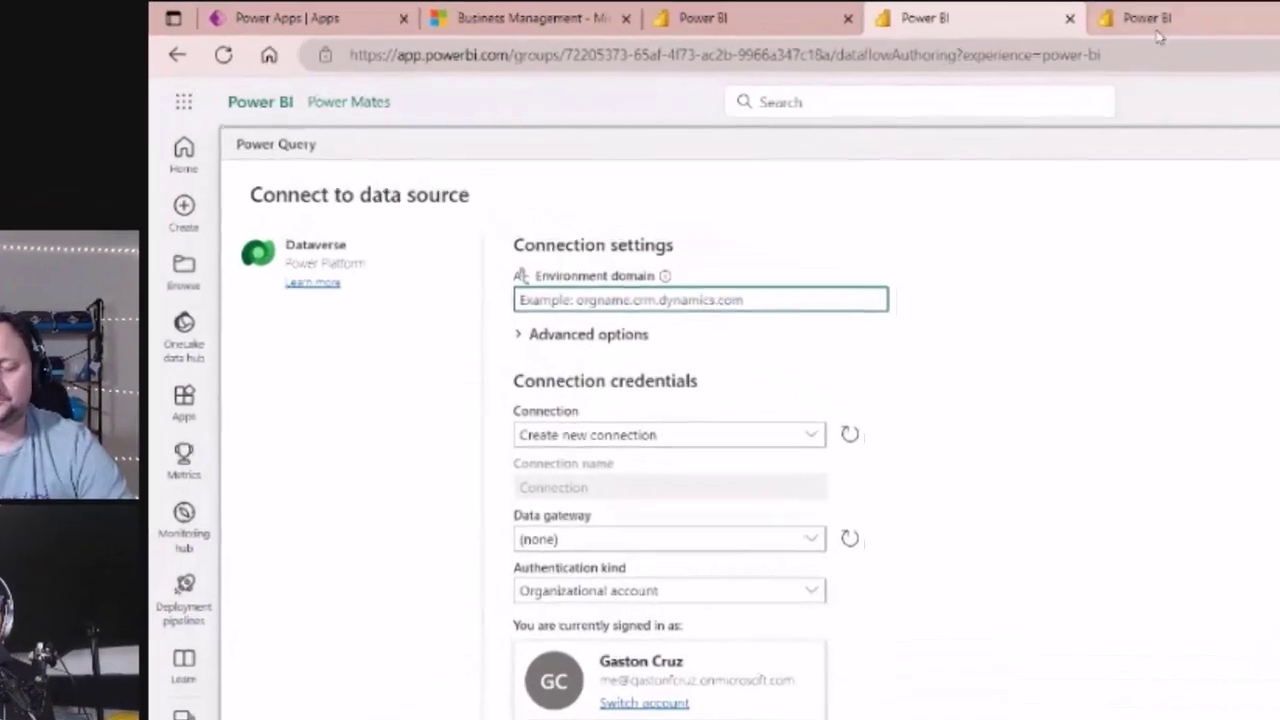
{"action": "left_click", "coordinate": [1155, 24]}
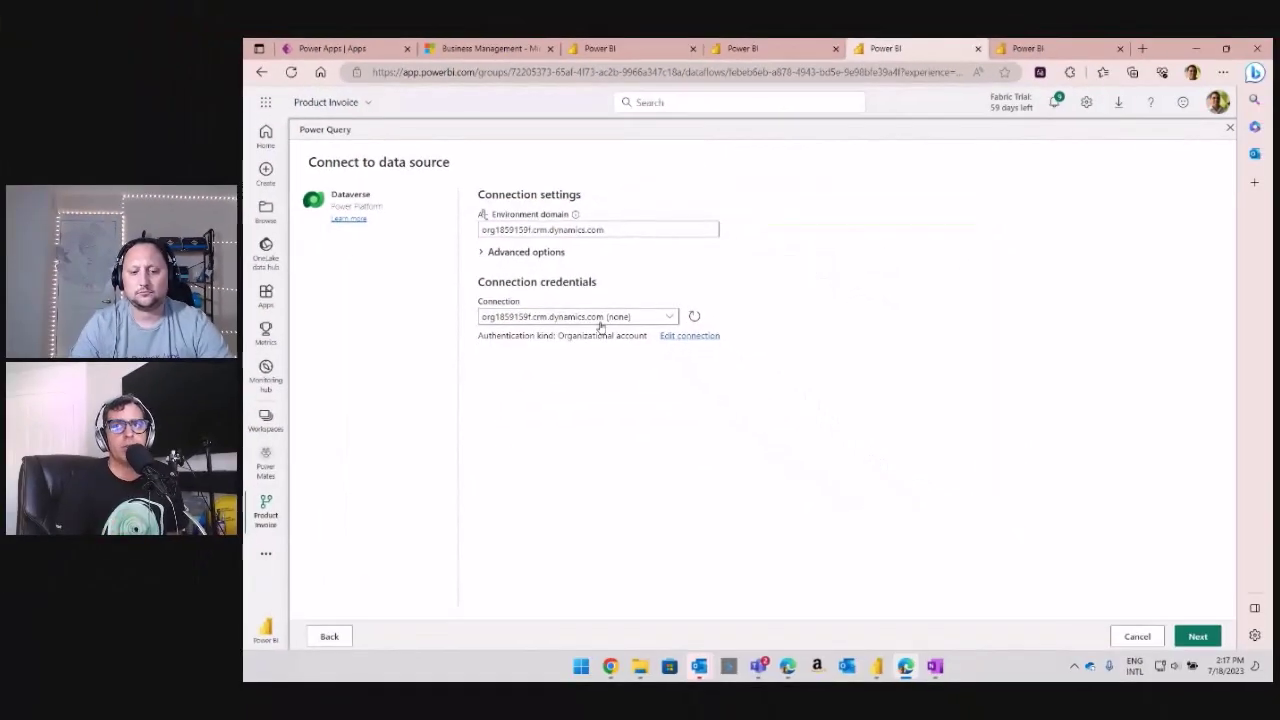
Step: Review the cr7d6_productinvoice query's data at the Navigation, Choose columns, Renamed columns, Changed column type and Removed columns steps
{"action": "left_click", "coordinate": [1028, 48]}
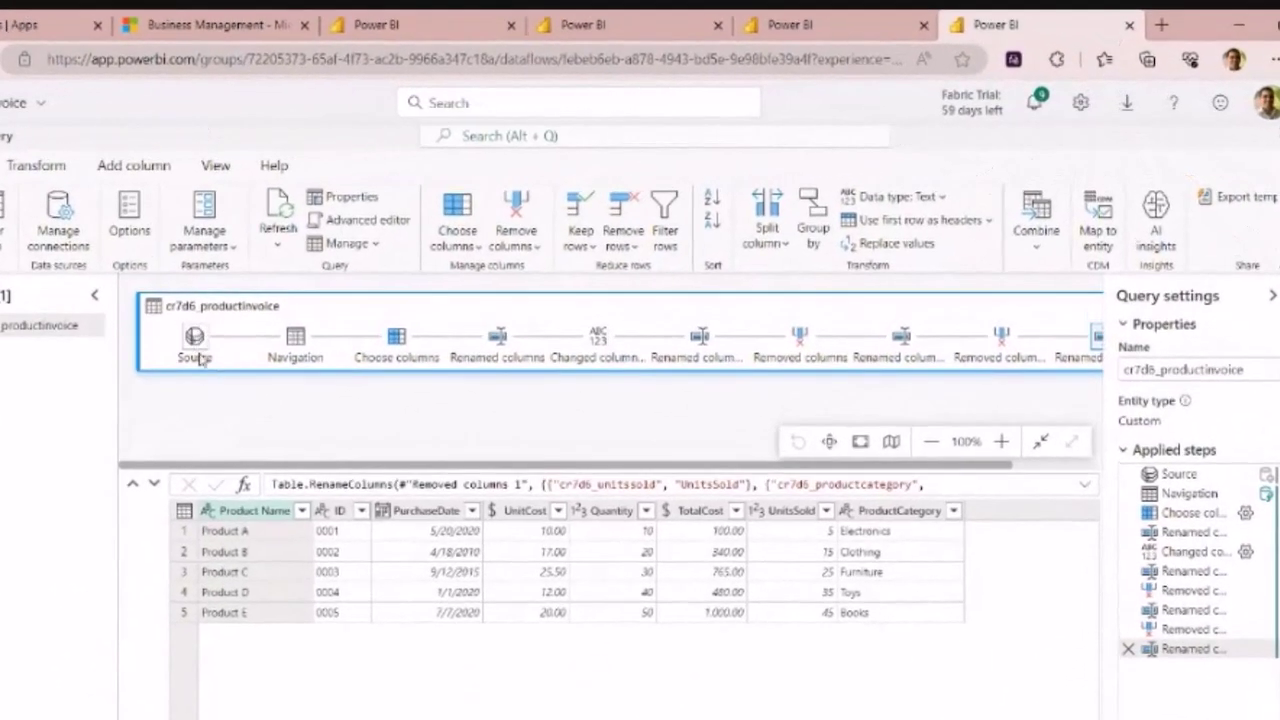
{"action": "mouse_move", "coordinate": [370, 340]}
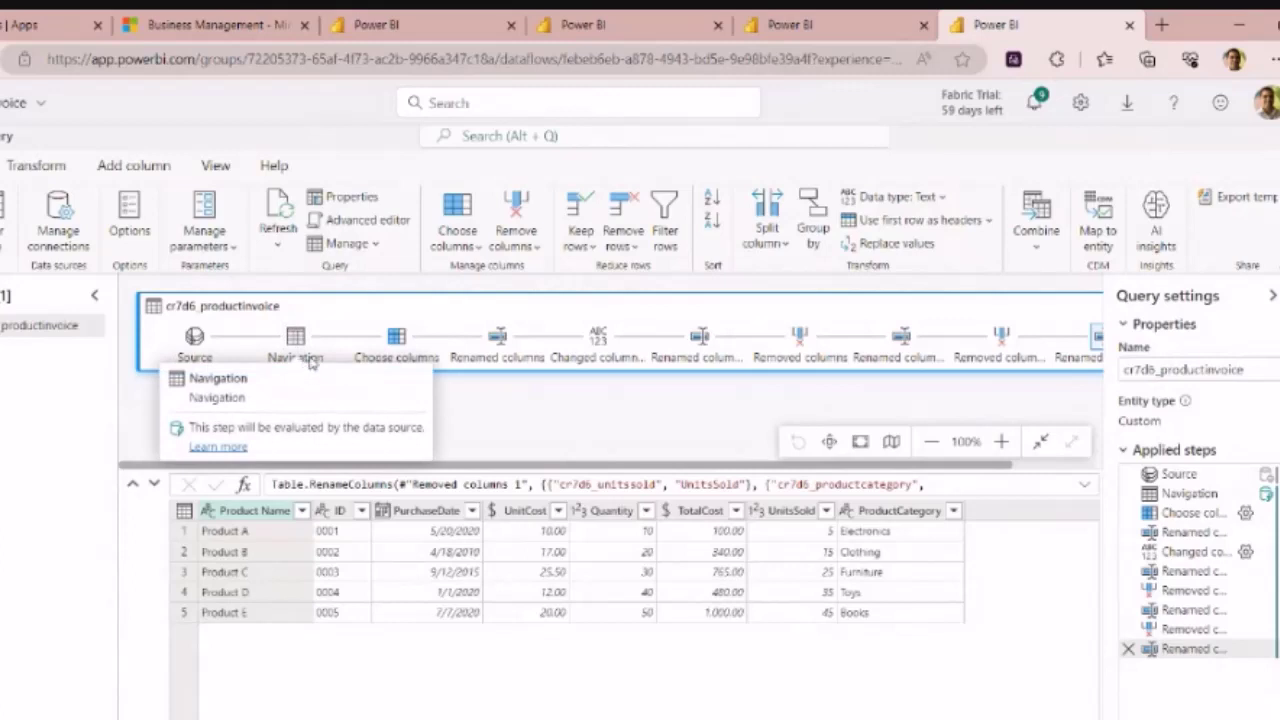
{"action": "left_click", "coordinate": [297, 338]}
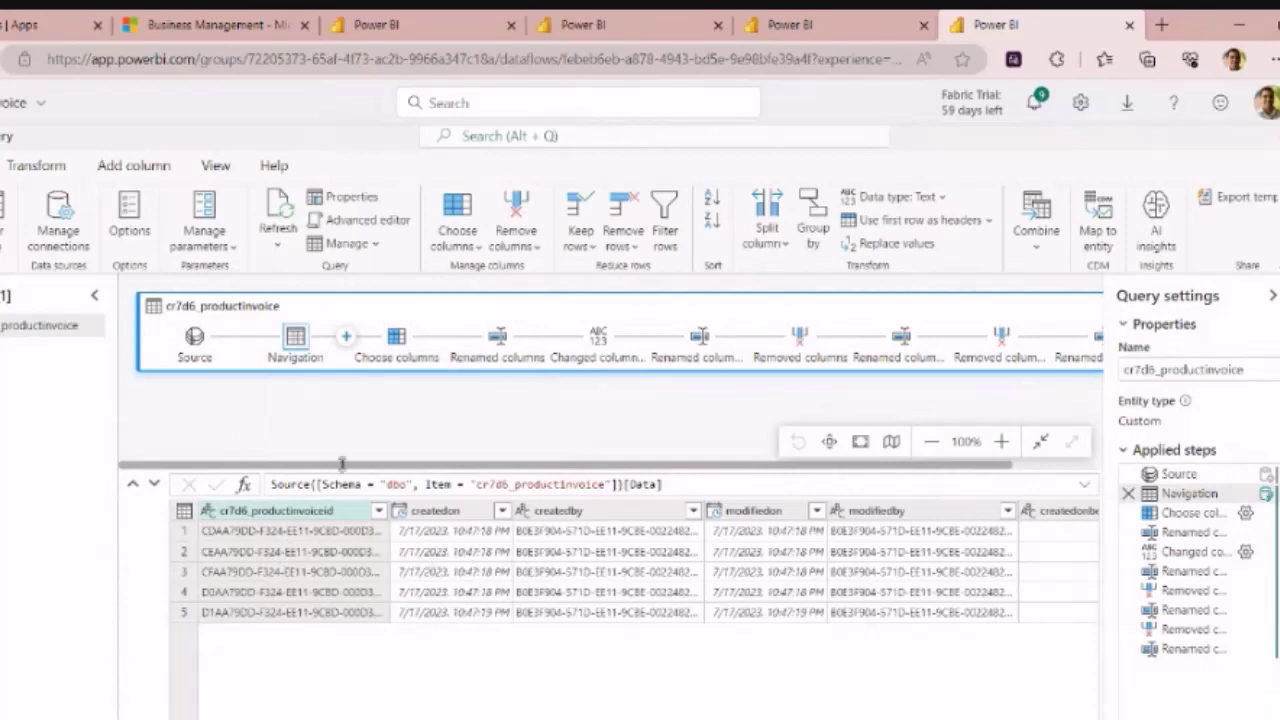
{"action": "mouse_move", "coordinate": [397, 338]}
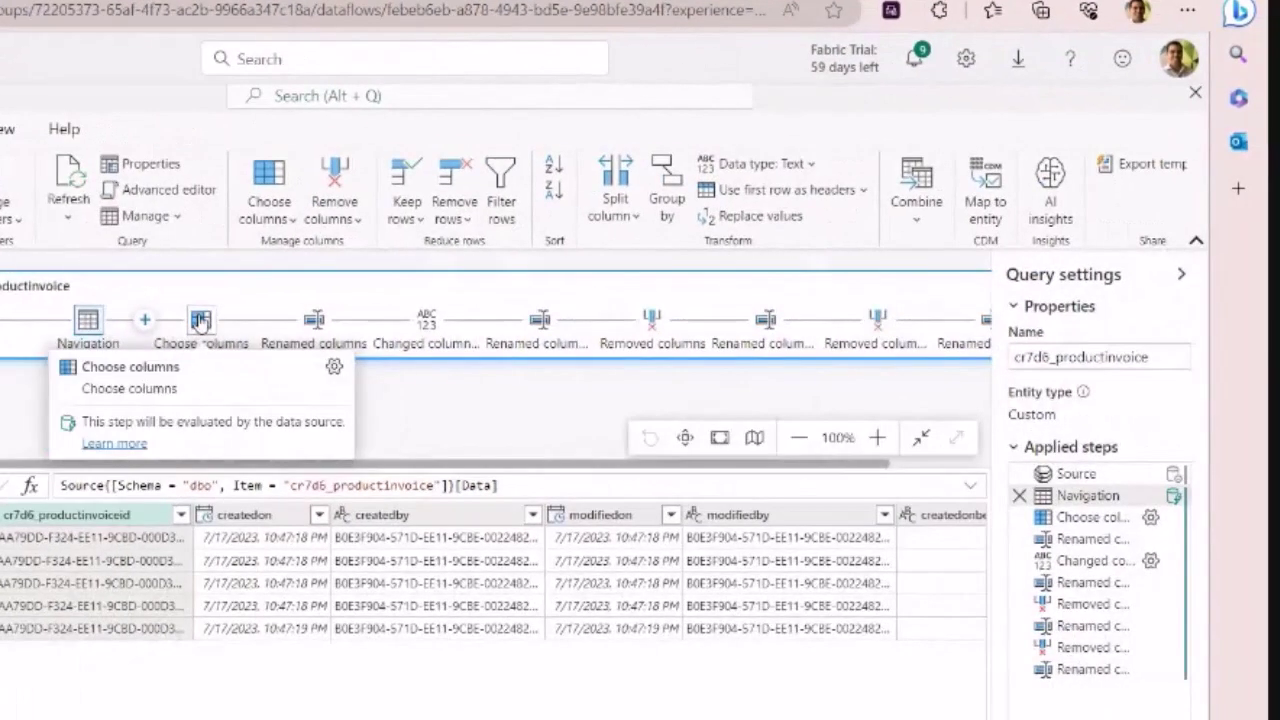
{"action": "left_click", "coordinate": [200, 320]}
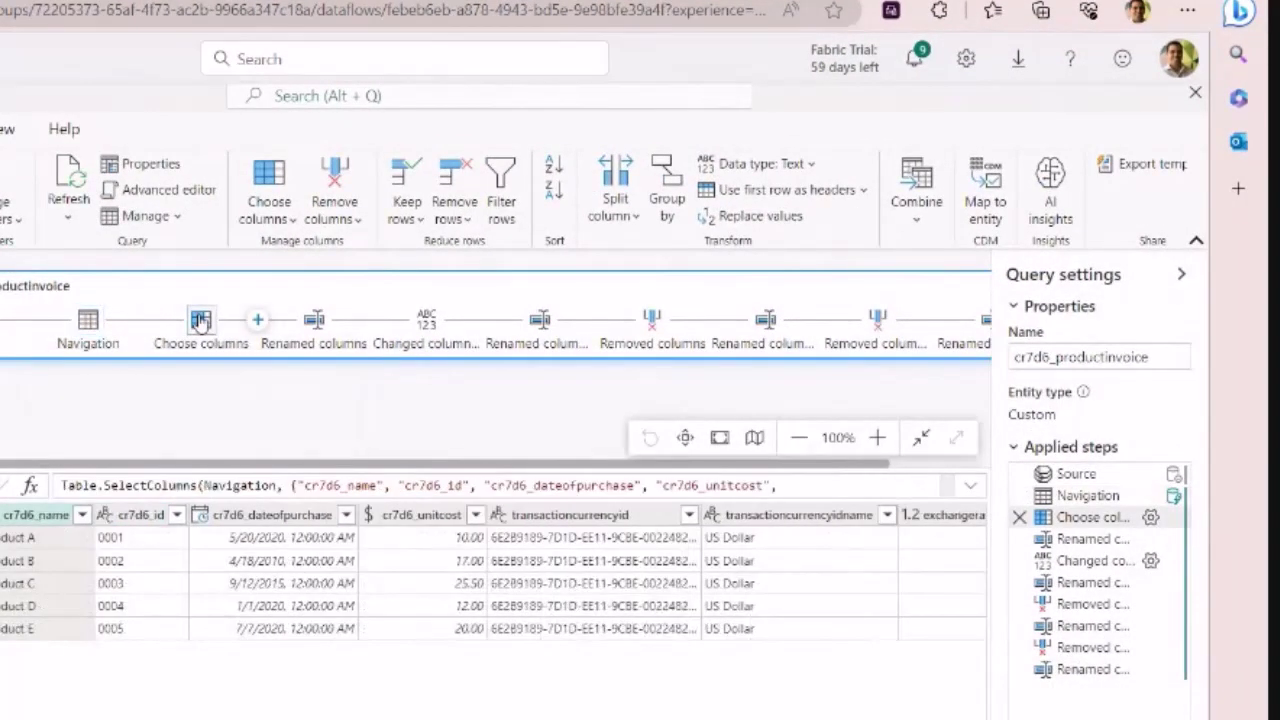
{"action": "left_click", "coordinate": [316, 322]}
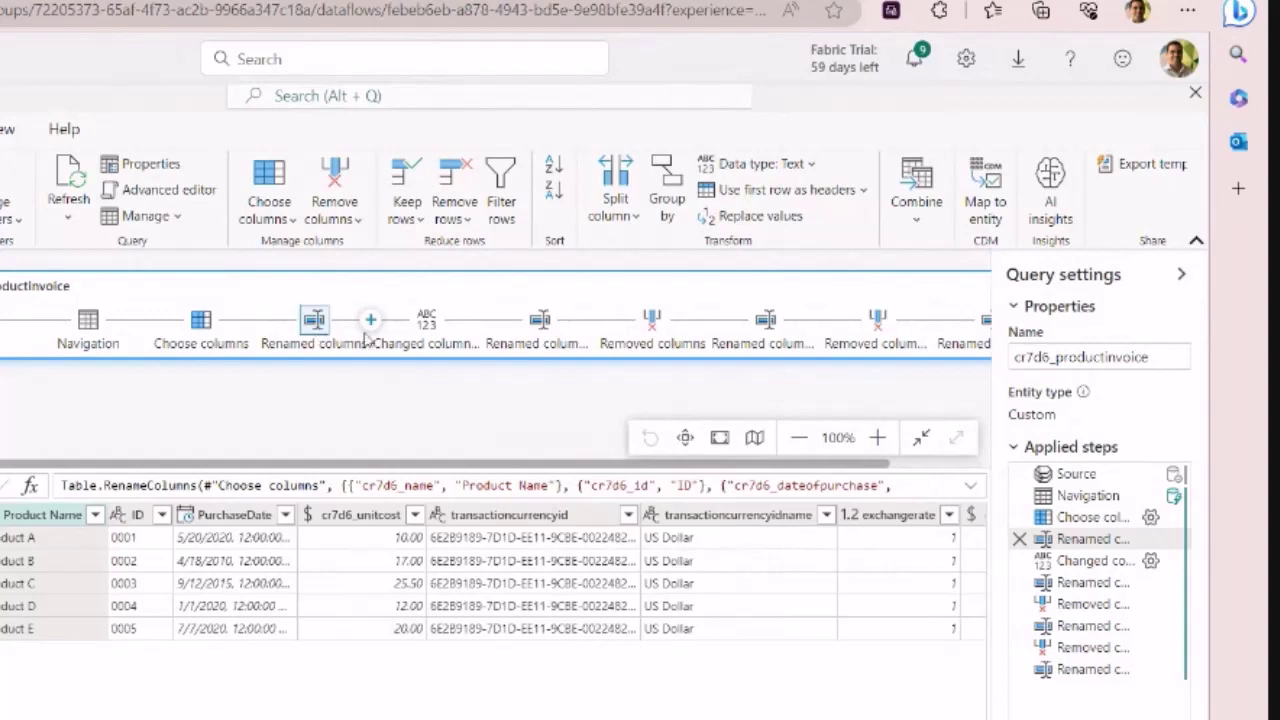
{"action": "left_click", "coordinate": [425, 326]}
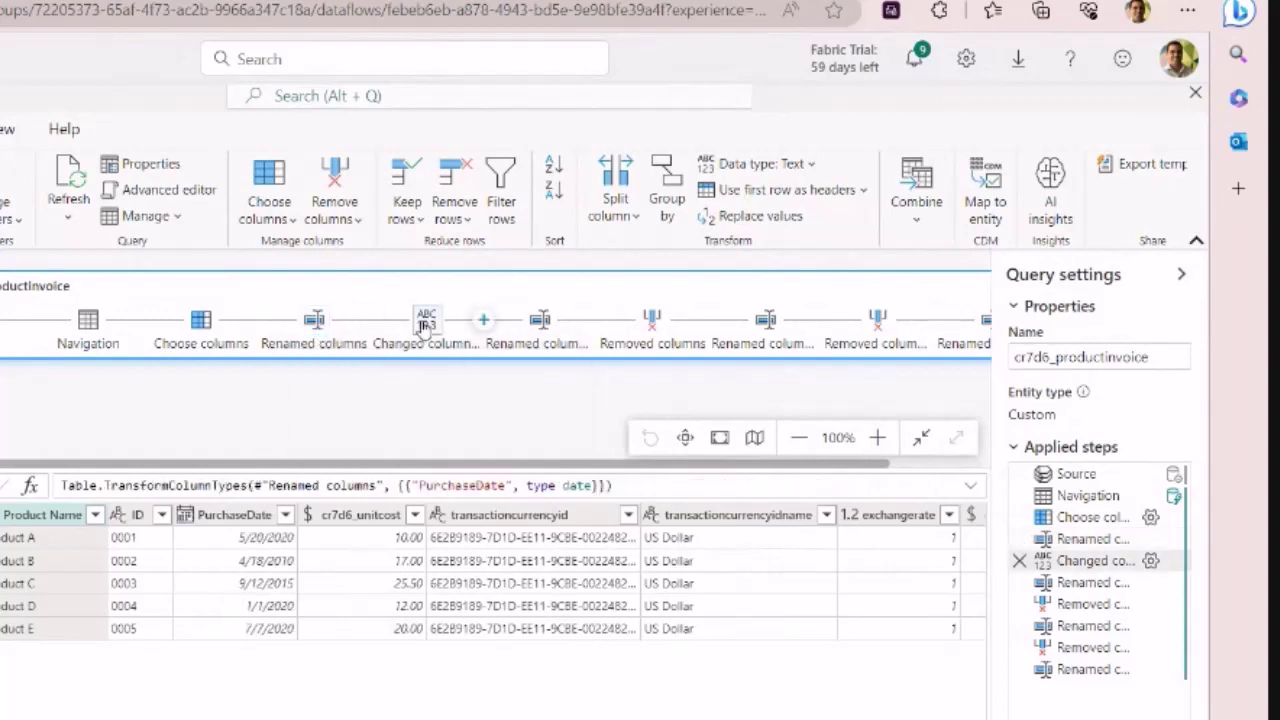
{"action": "left_click", "coordinate": [652, 322]}
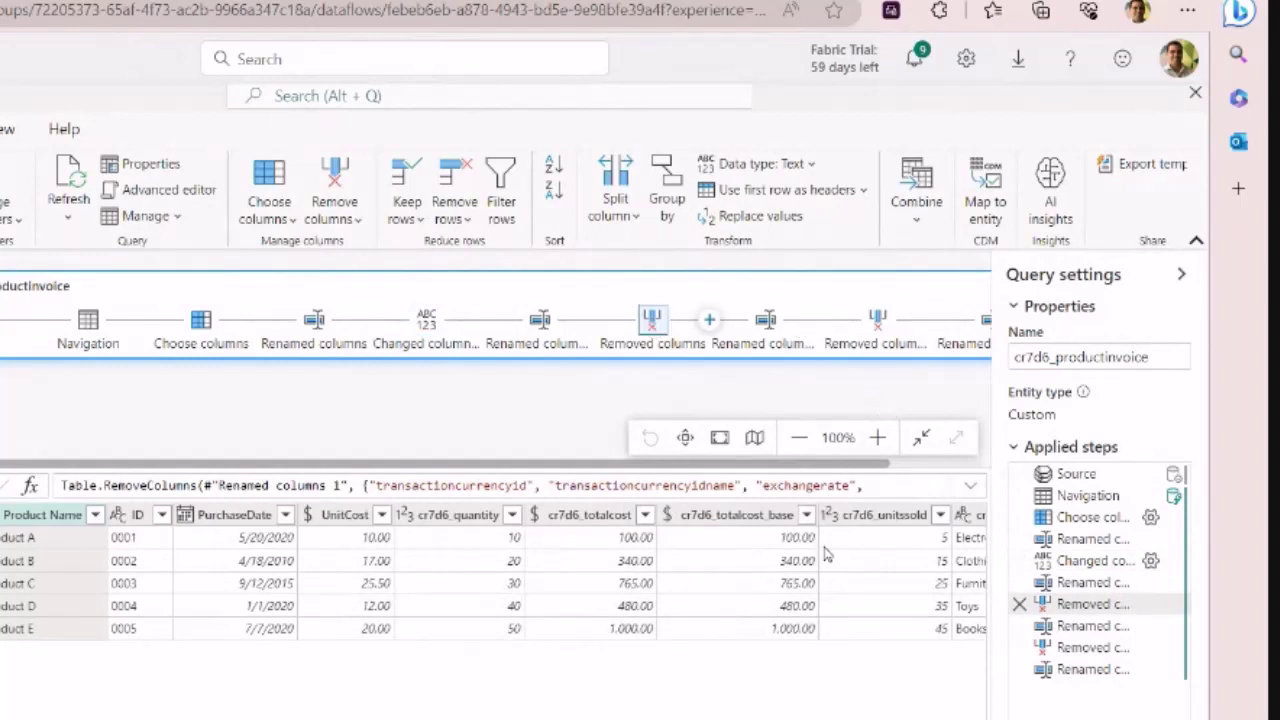
Step: Return to the query's last applied step and review its full M code in the Advanced editor, closing it without changes
{"action": "left_click", "coordinate": [1085, 669]}
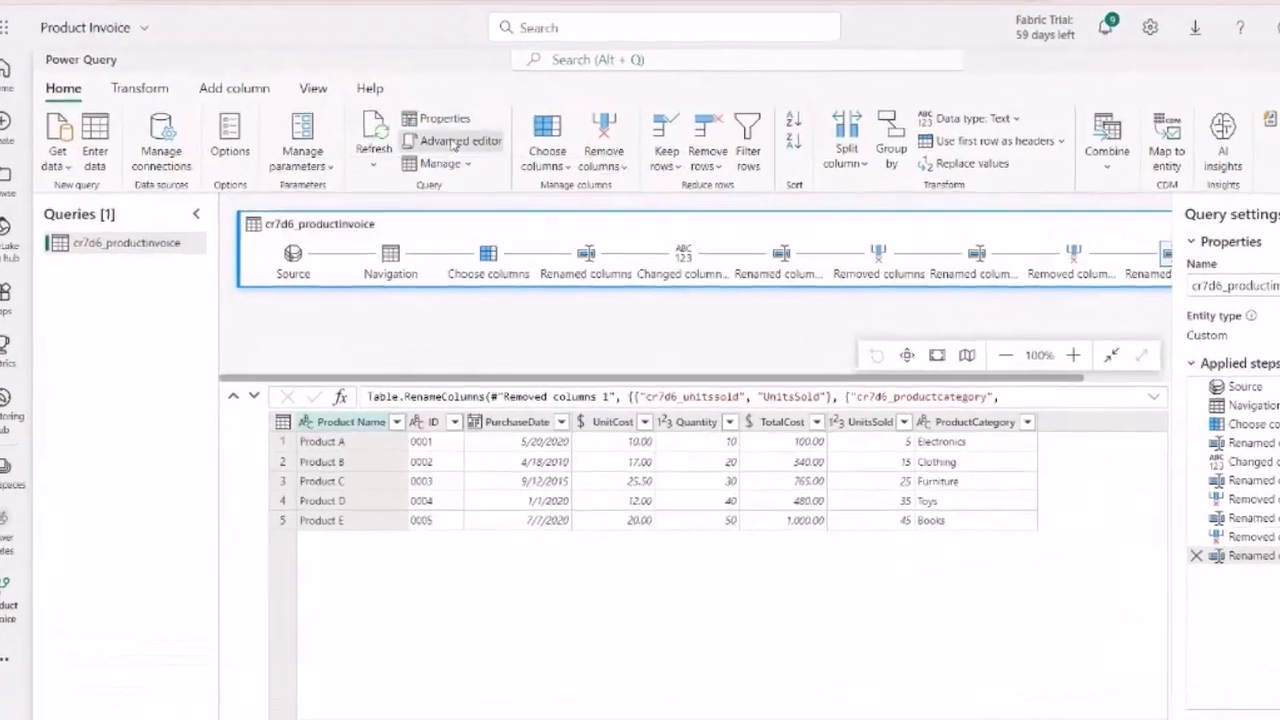
{"action": "left_click", "coordinate": [450, 163]}
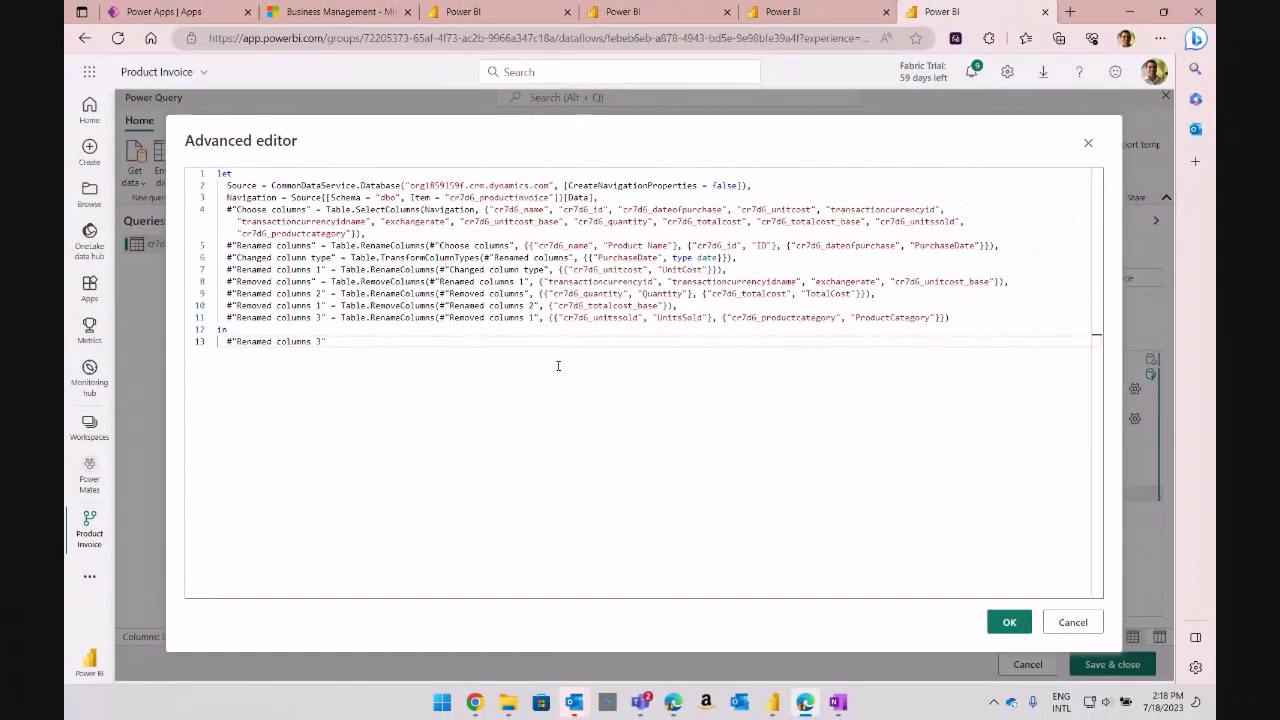
{"action": "left_click", "coordinate": [1071, 621]}
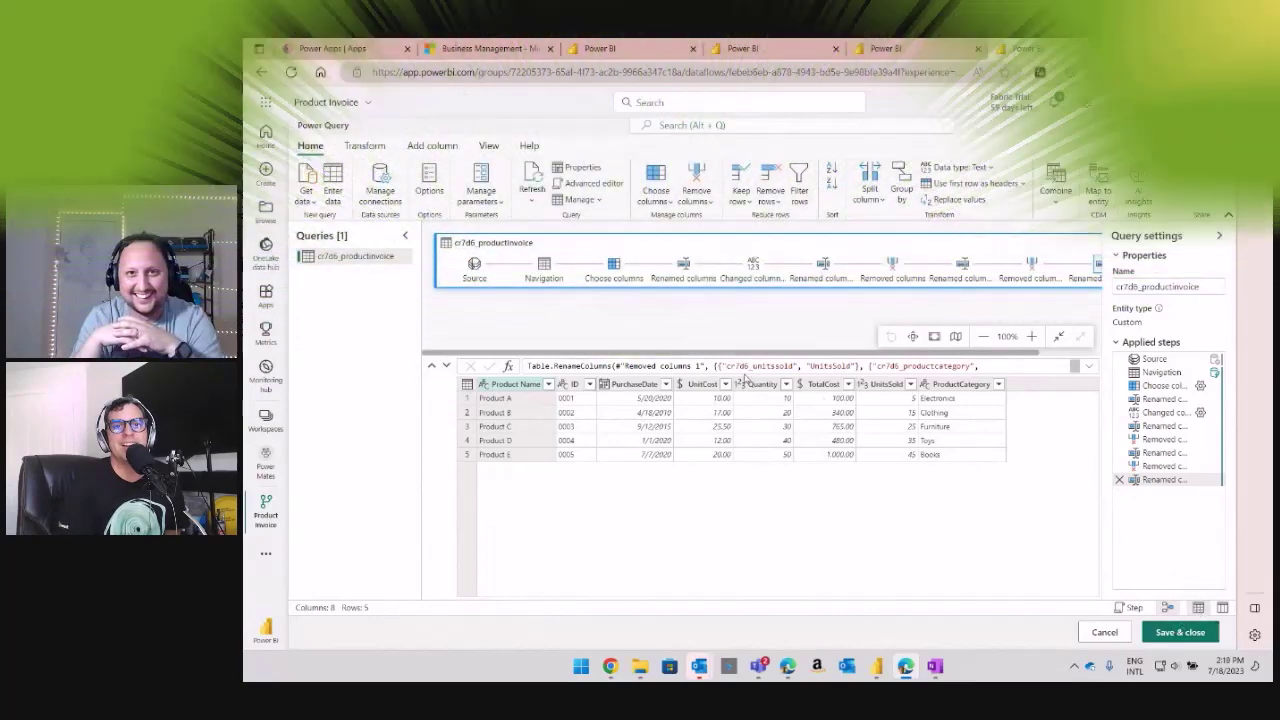
Step: Open the Product Invoice dataflow and expand the cr7d6_productinvoice table to examine its columns and data types
{"action": "left_click", "coordinate": [630, 49]}
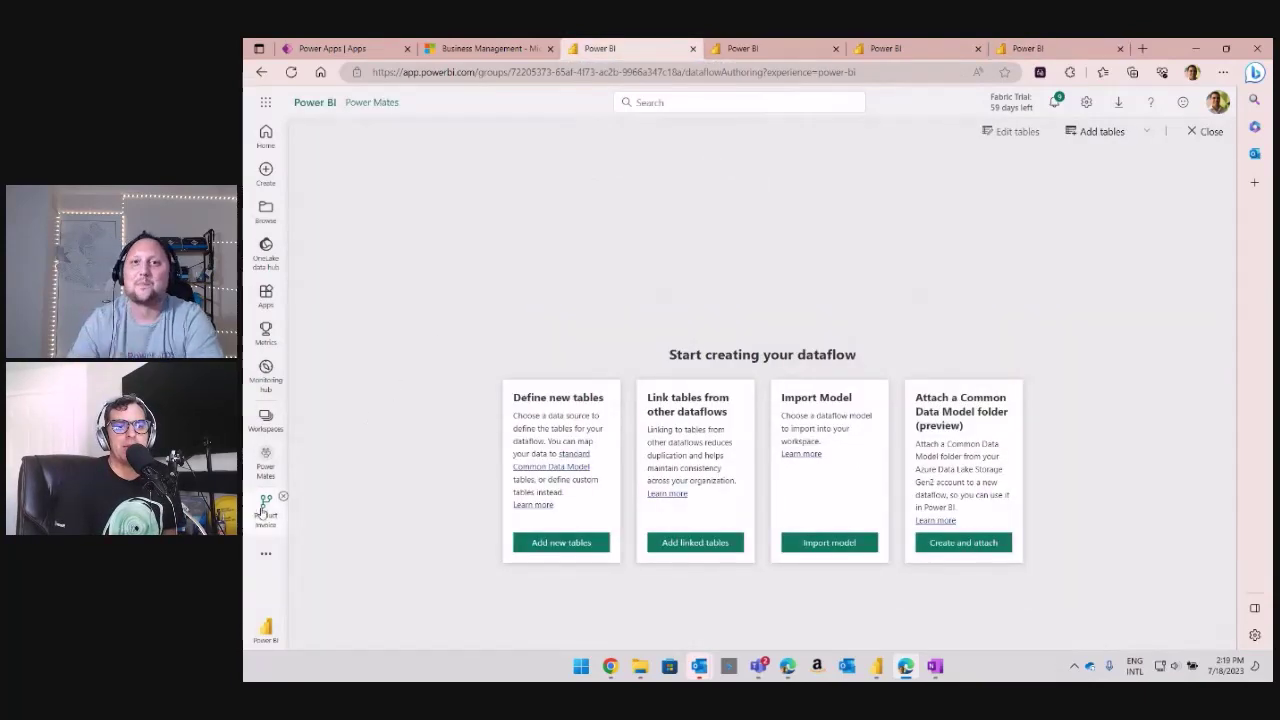
{"action": "left_click", "coordinate": [264, 508]}
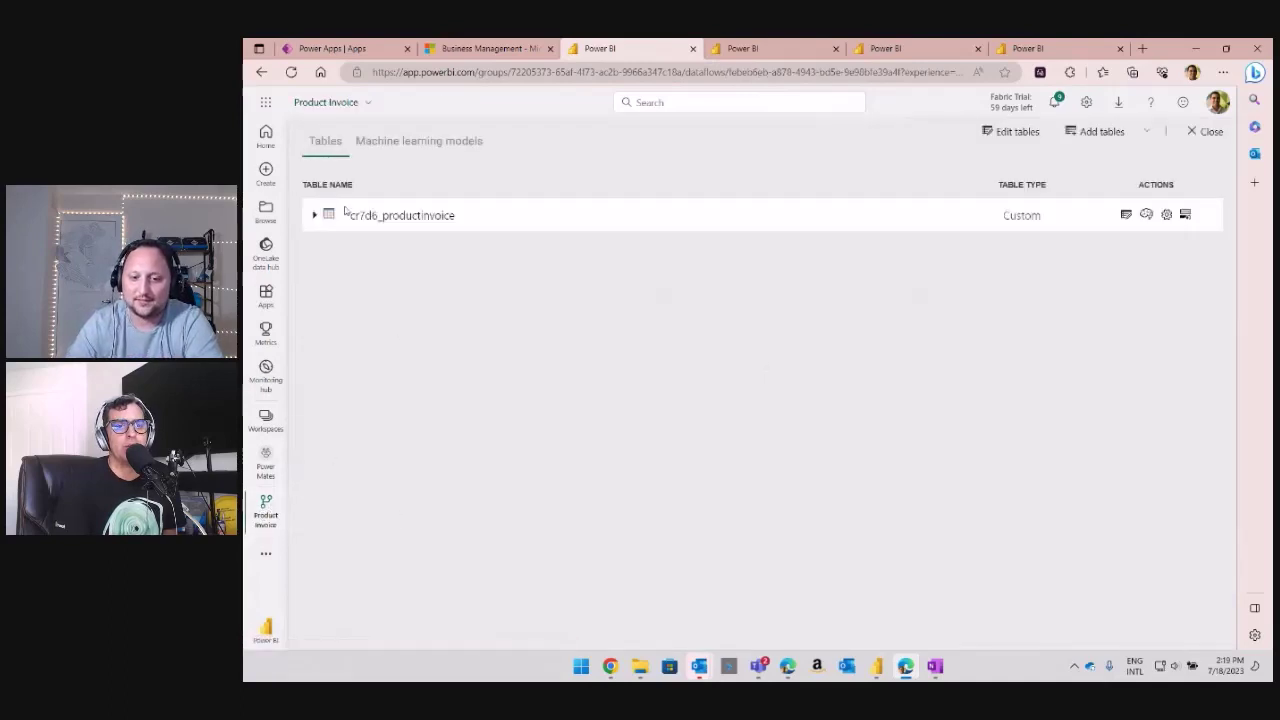
{"action": "left_click", "coordinate": [315, 215]}
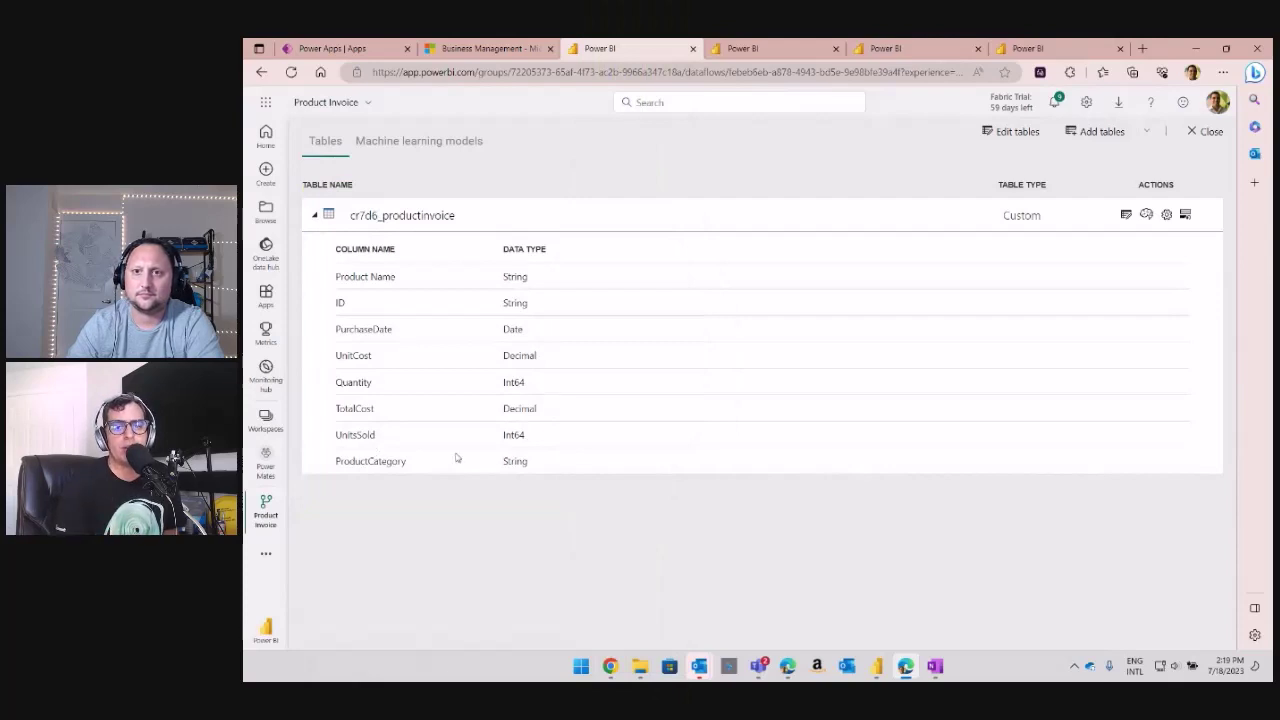
Step: Switch to the PBI Report with Dataverse file in Power BI Desktop, inspect its data source settings and close them
{"action": "mouse_move", "coordinate": [876, 666]}
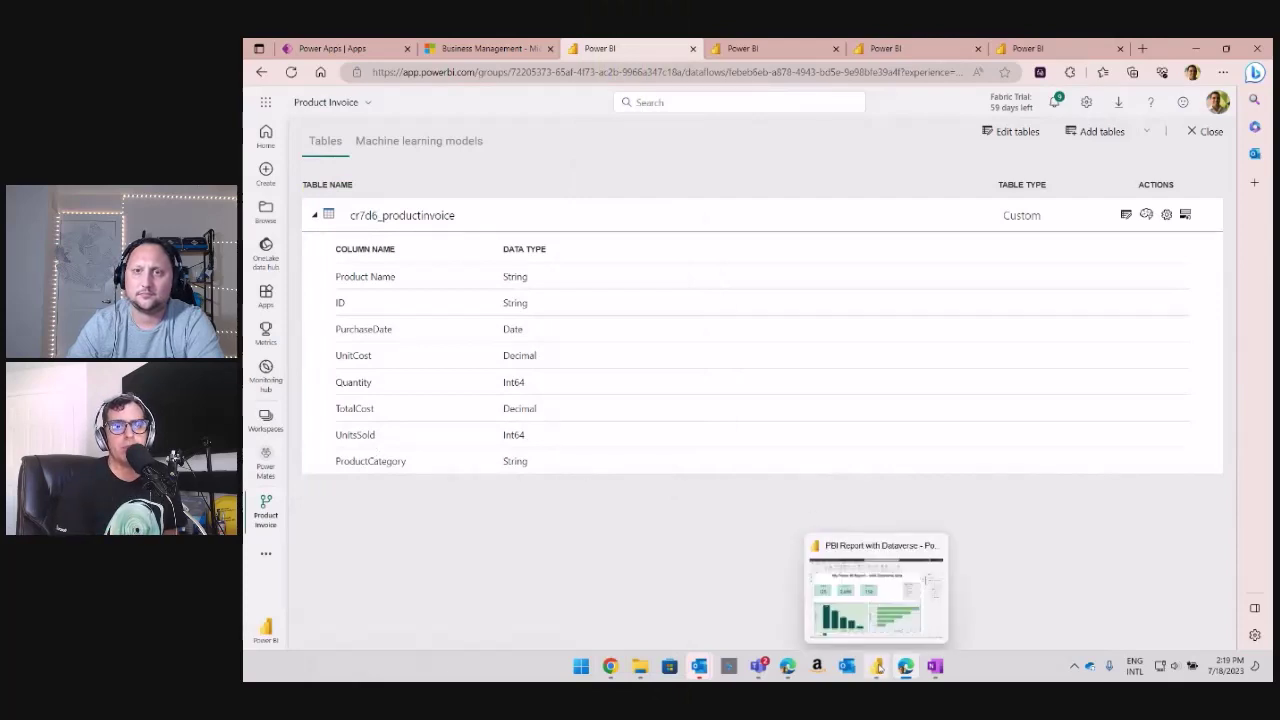
{"action": "left_click", "coordinate": [871, 615]}
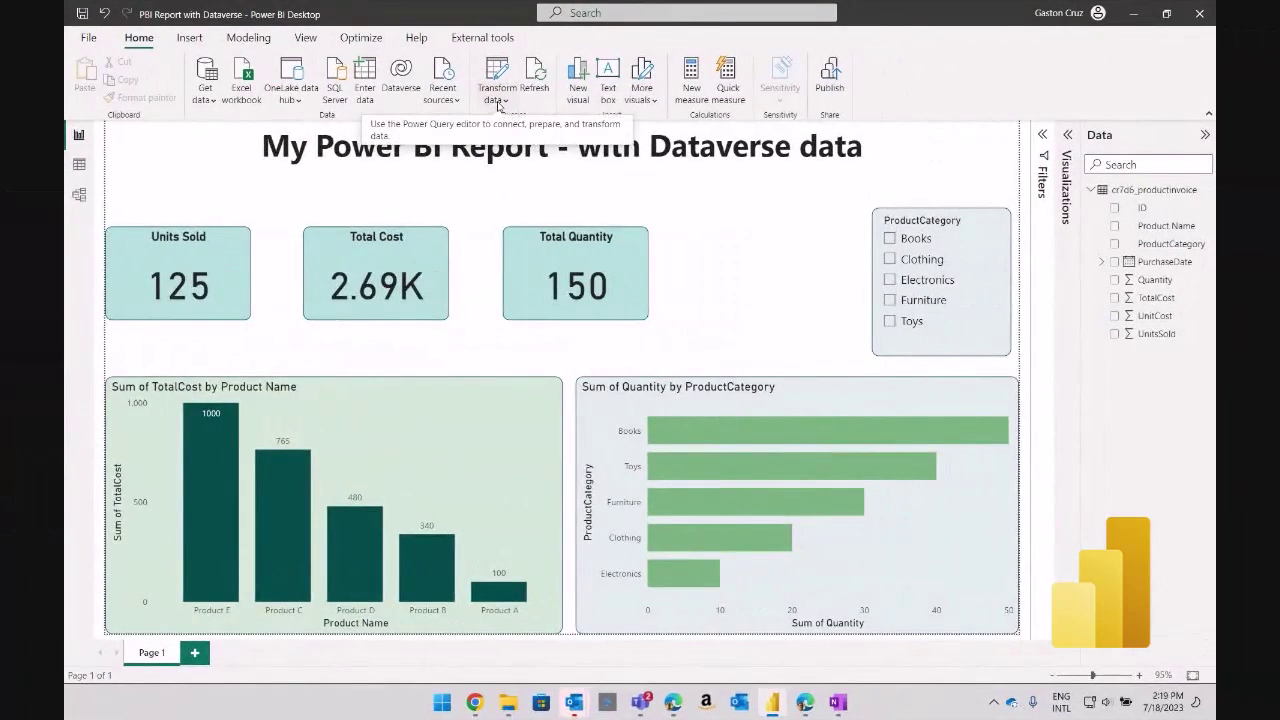
{"action": "left_click", "coordinate": [499, 103]}
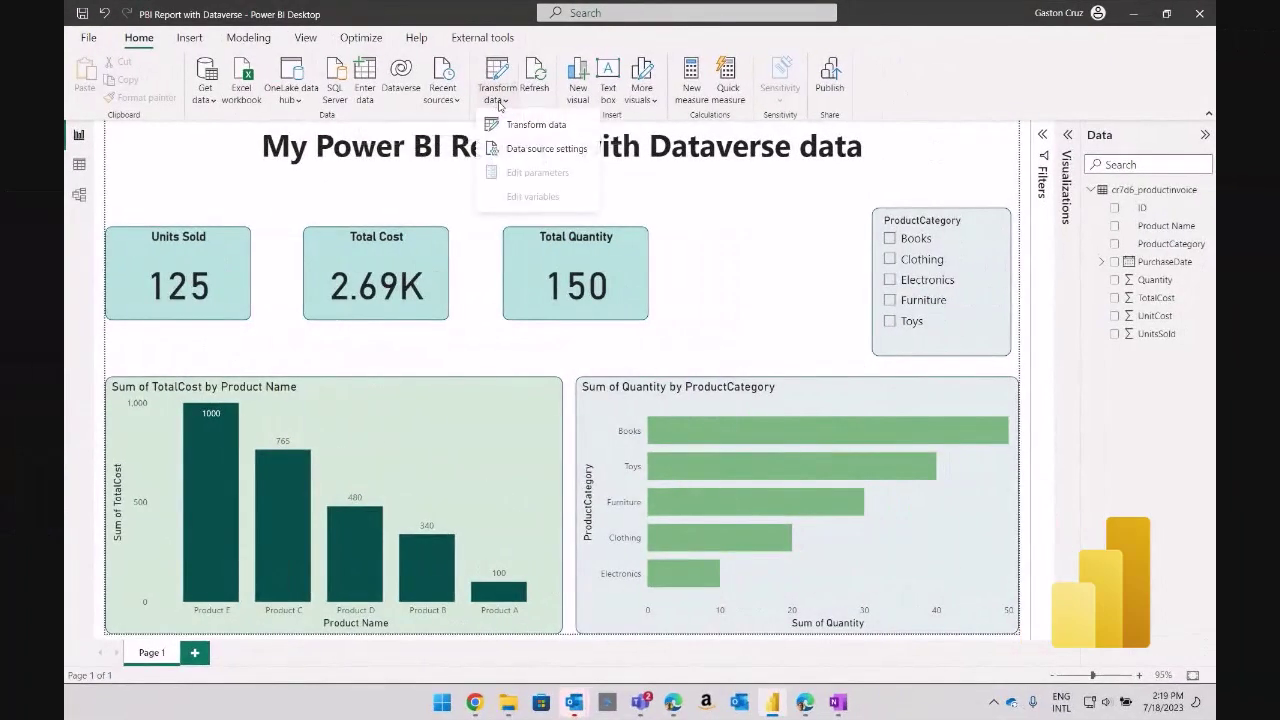
{"action": "left_click", "coordinate": [540, 148]}
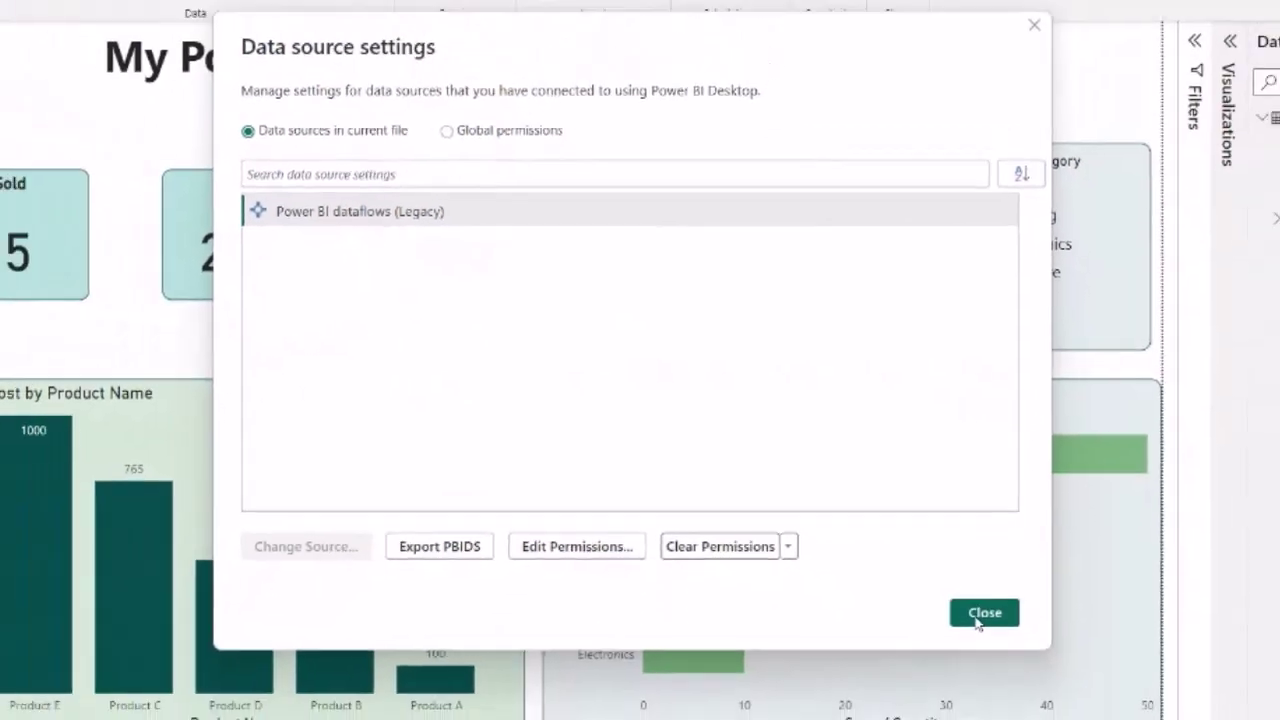
{"action": "left_click", "coordinate": [1095, 694]}
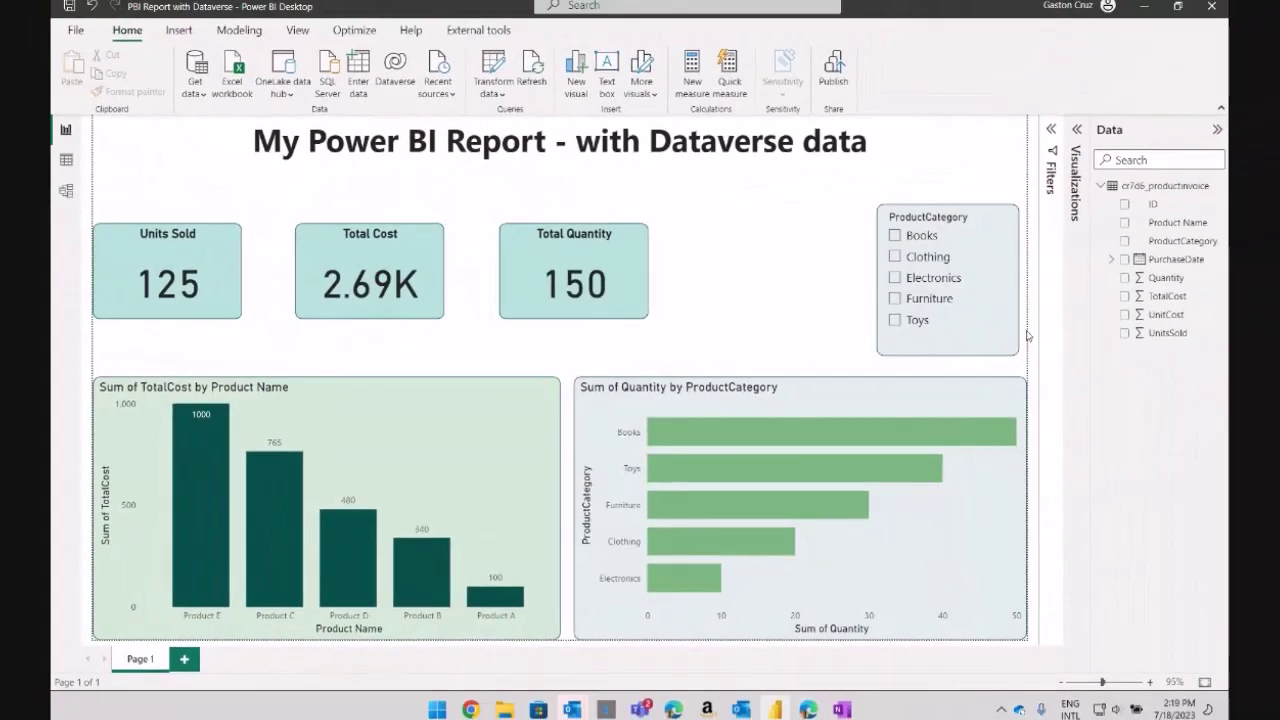